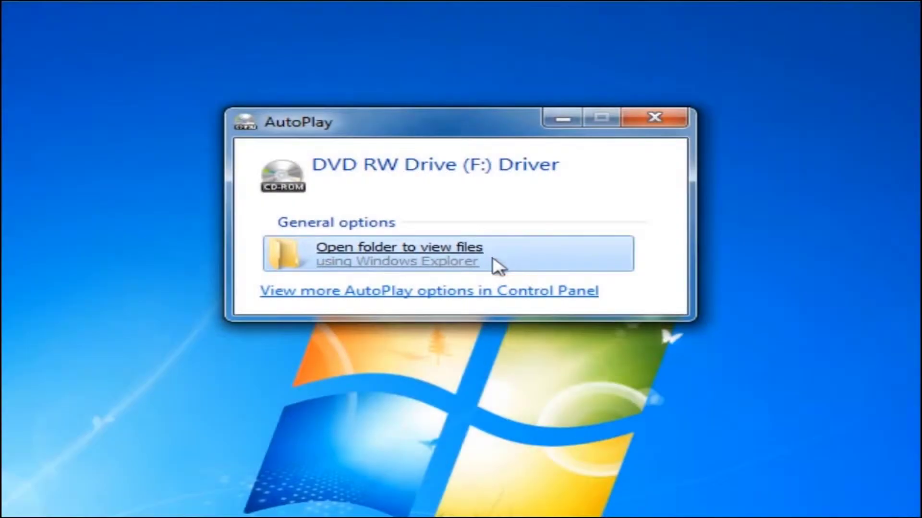
Run setup from the disc's IVT6.2.227.10 folder with English (United States) as the setup language
left_click(493, 259)
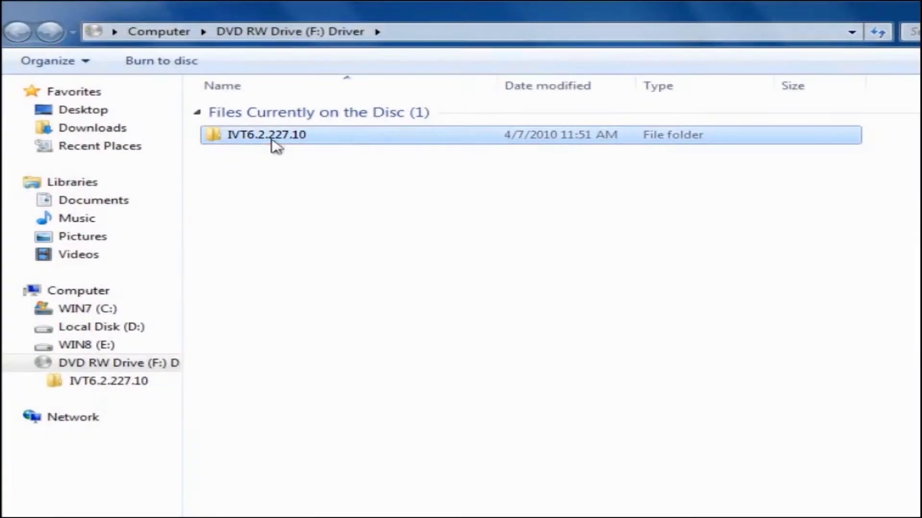
double_click(272, 137)
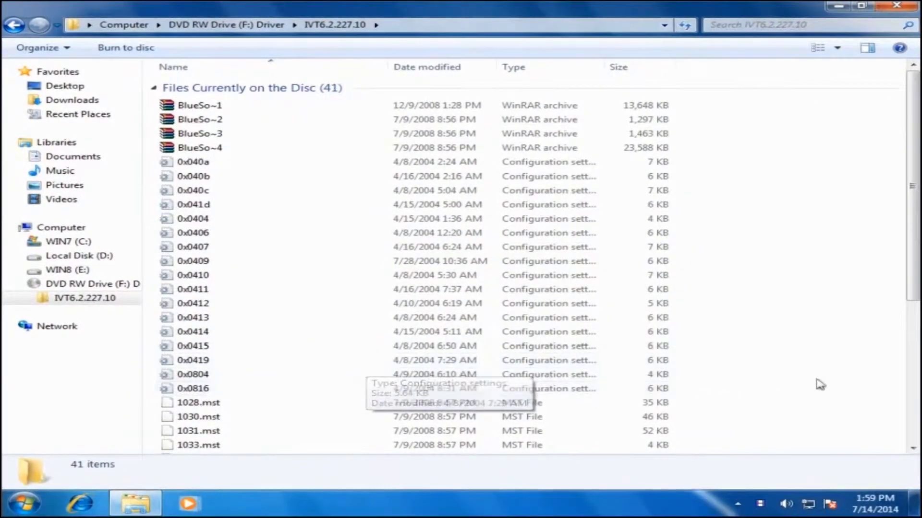
scroll(911, 291, "down", 5)
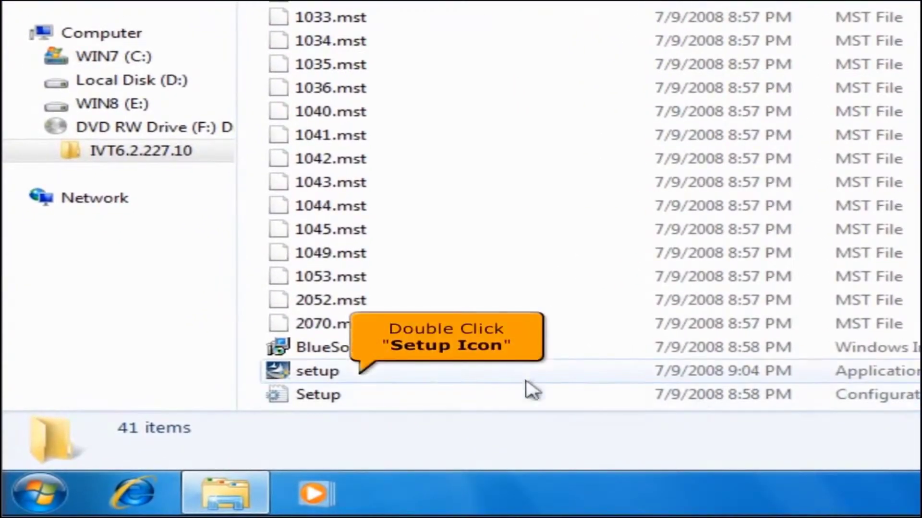
double_click(523, 378)
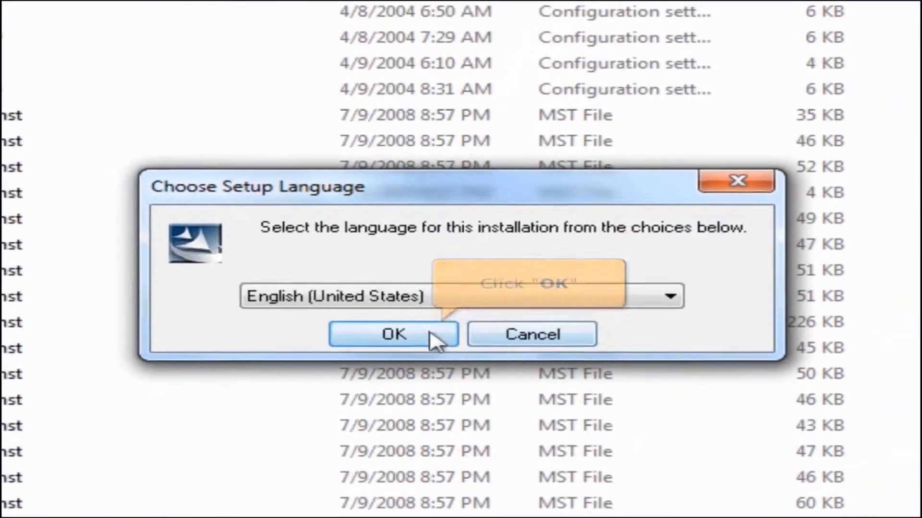
left_click(430, 319)
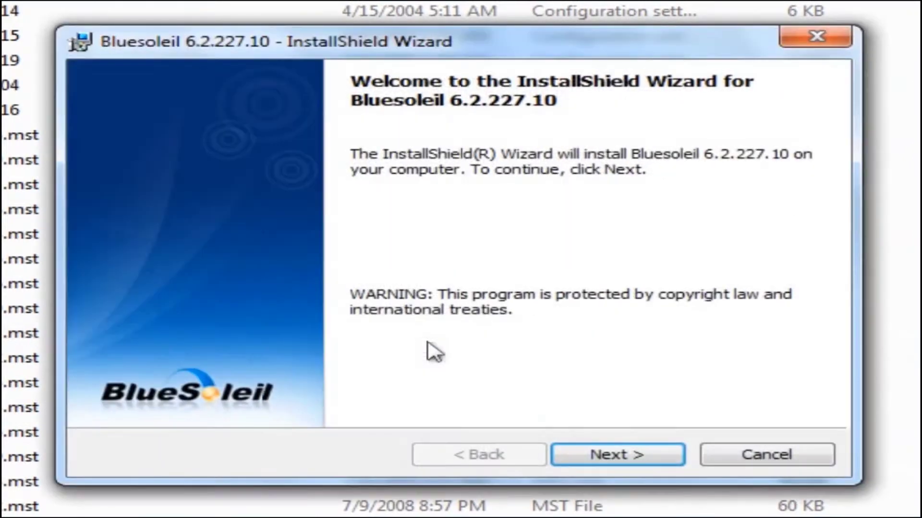
Accept the license, install Bluesoleil 6.2.227.10 to the default folder, then restart the computer
left_click(577, 461)
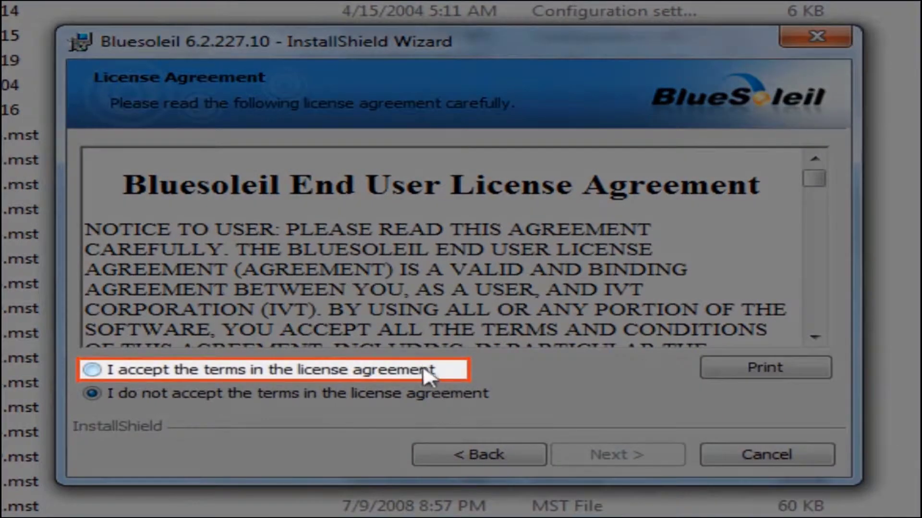
left_click(424, 371)
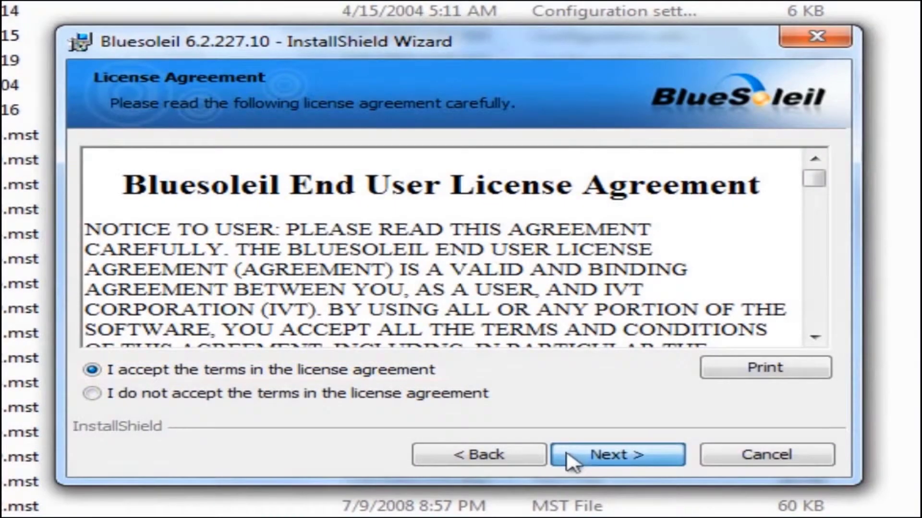
left_click(571, 462)
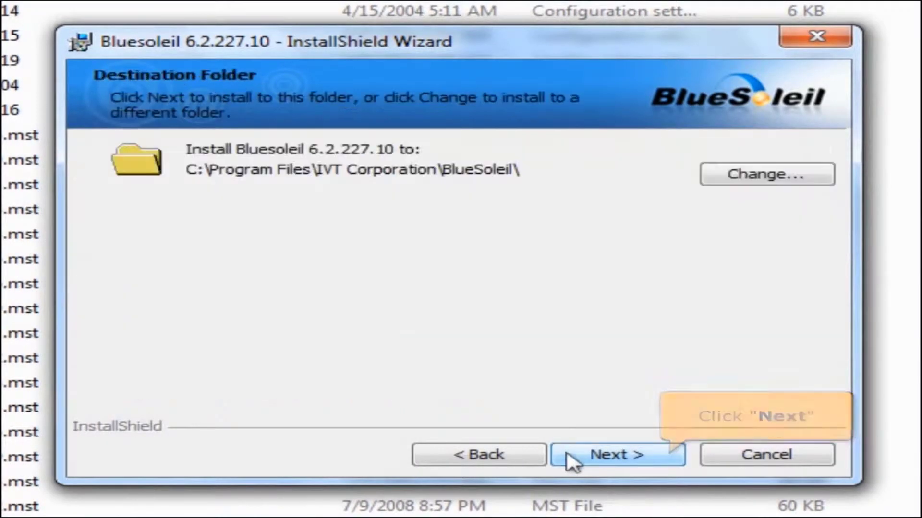
left_click(571, 462)
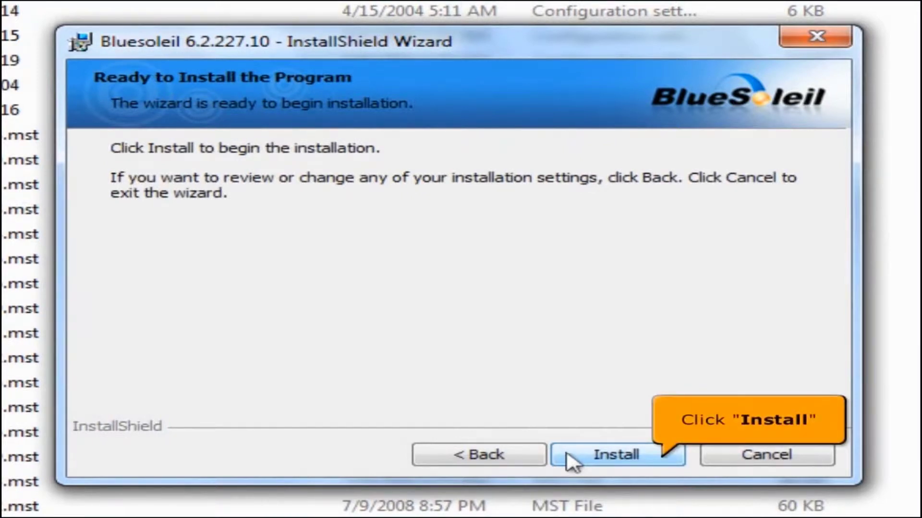
left_click(571, 462)
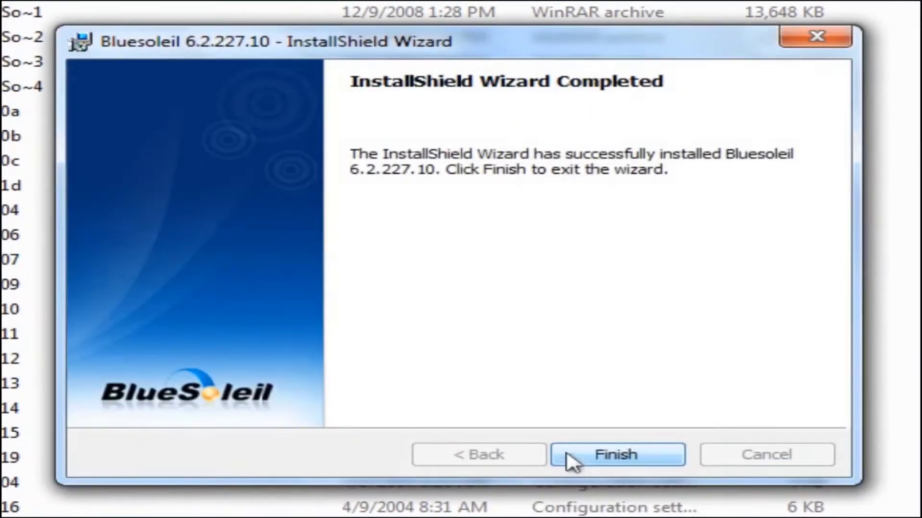
left_click(661, 457)
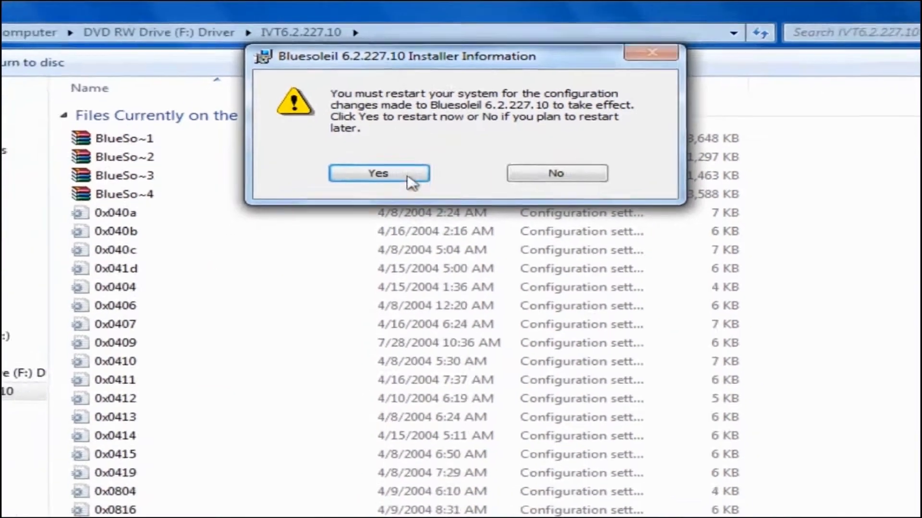
left_click(395, 235)
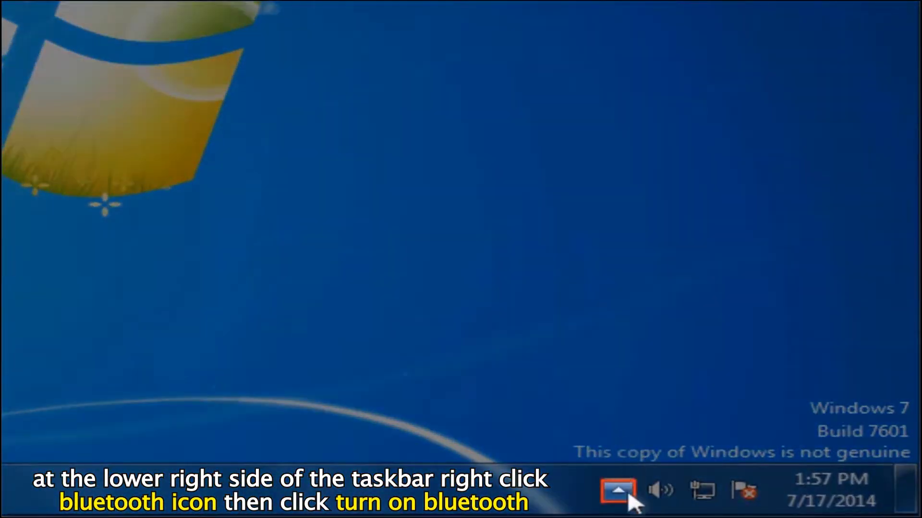
Turn on Bluetooth from the notification-area Bluetooth icon
left_click(626, 495)
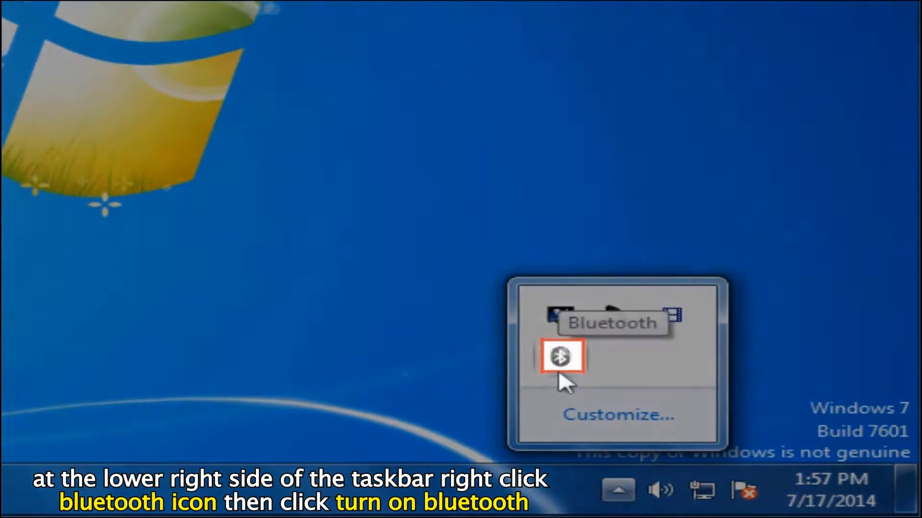
right_click(559, 374)
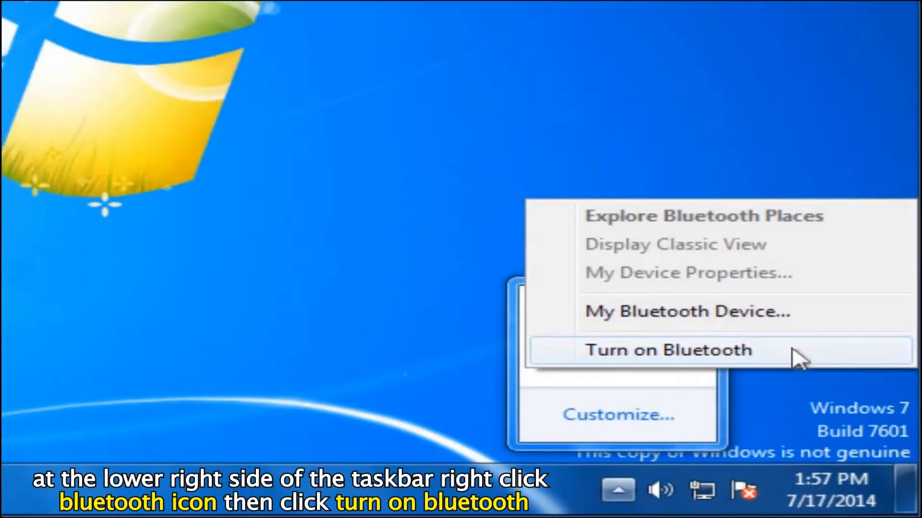
left_click(792, 355)
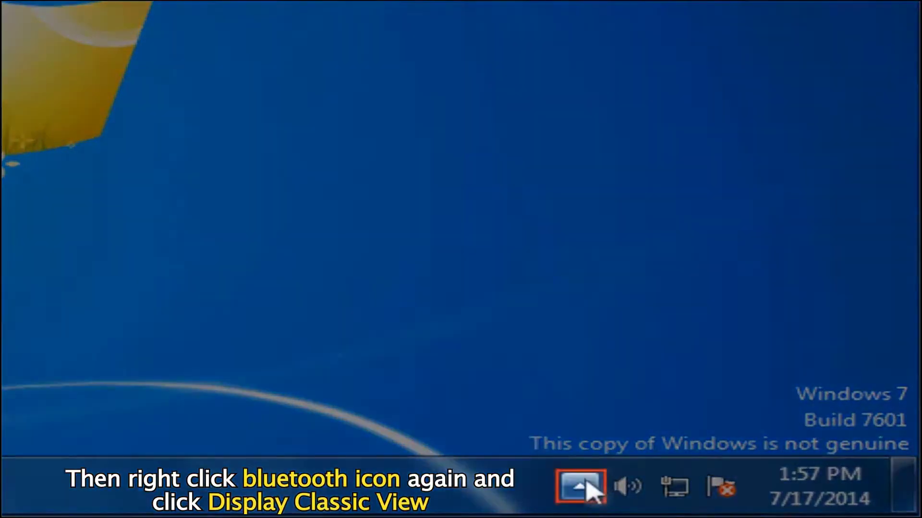
Open the IVT BlueSoleil Classic View window from the Bluetooth tray icon
left_click(585, 485)
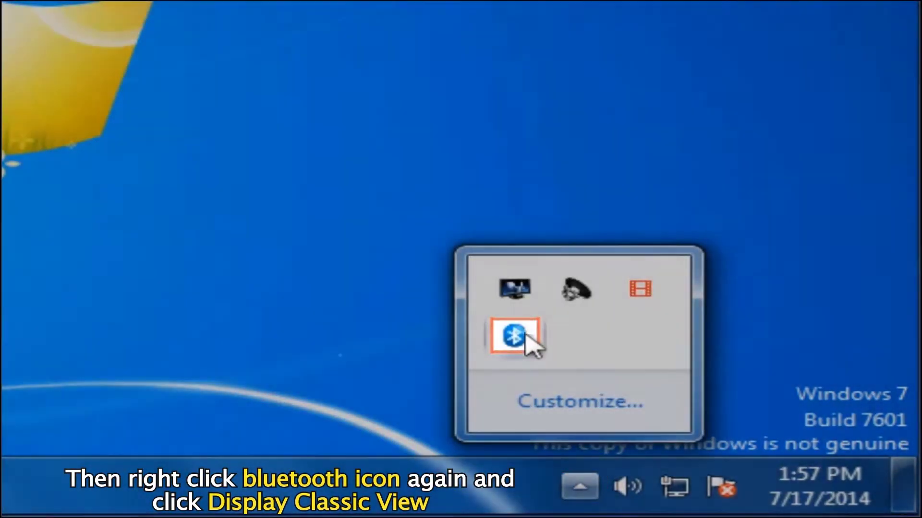
right_click(524, 335)
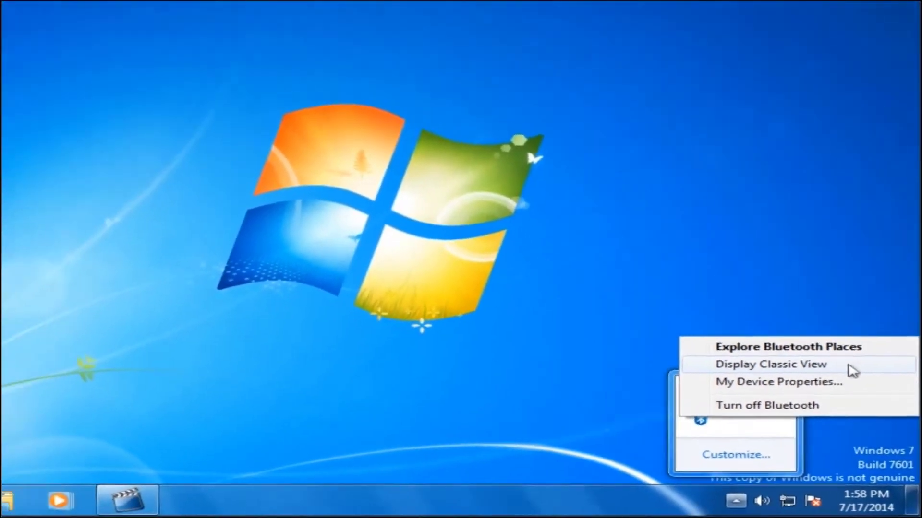
left_click(836, 336)
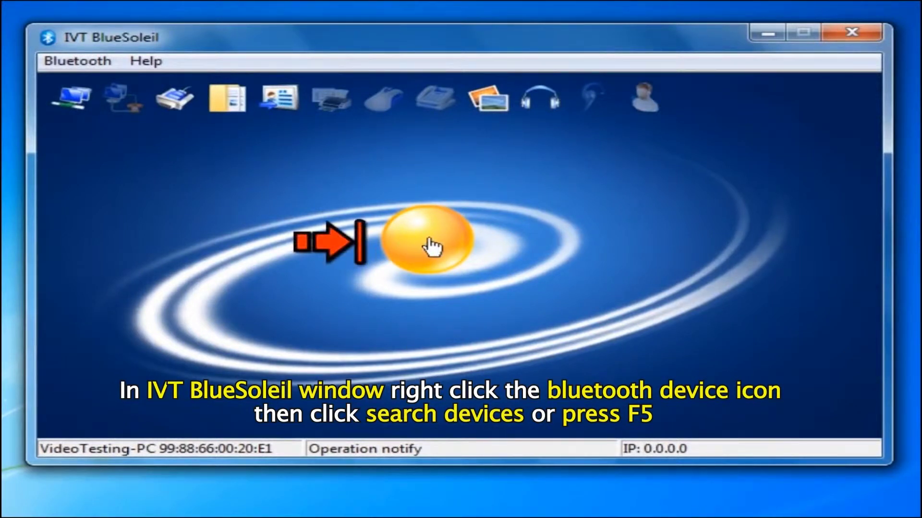
Search for nearby Bluetooth devices and retrieve the found phone's name, FPH-001-ATC
right_click(432, 248)
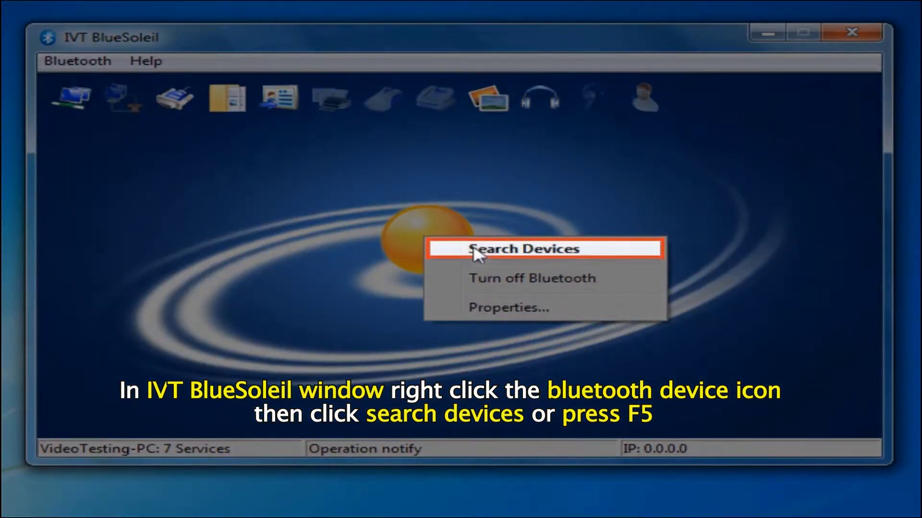
left_click(476, 250)
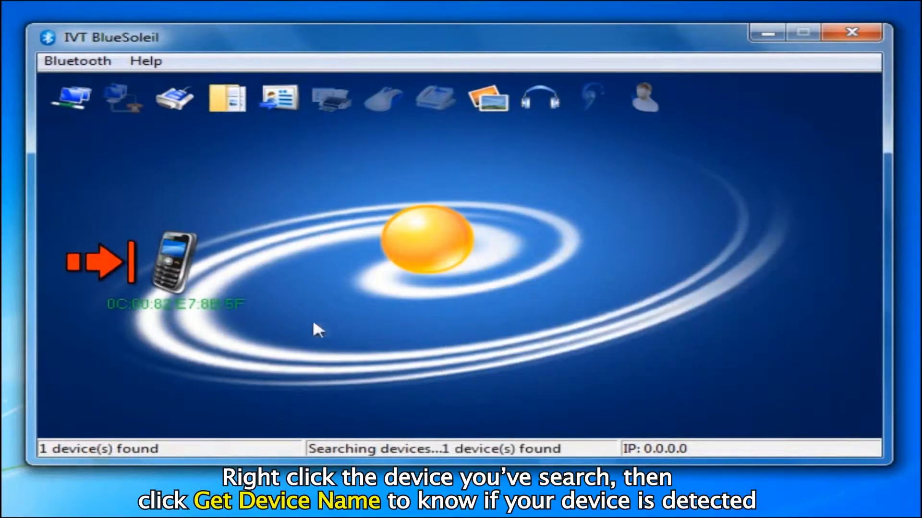
right_click(150, 303)
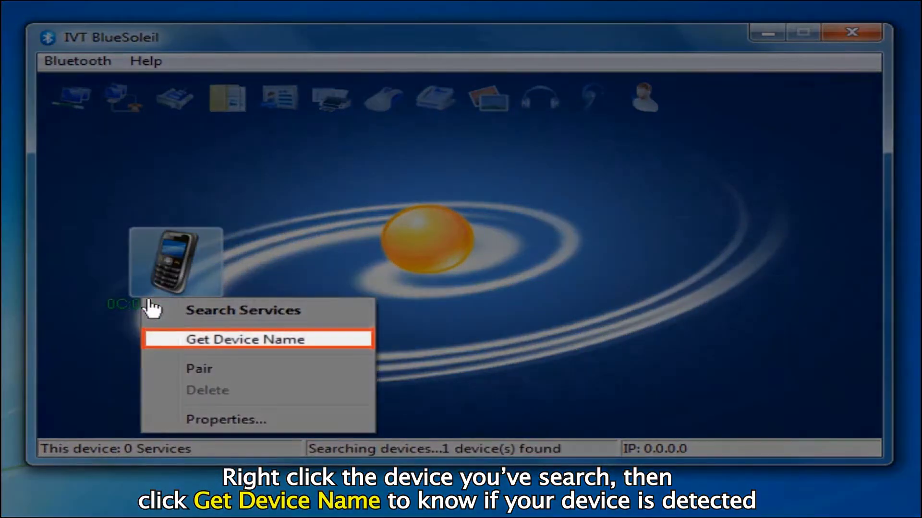
left_click(193, 339)
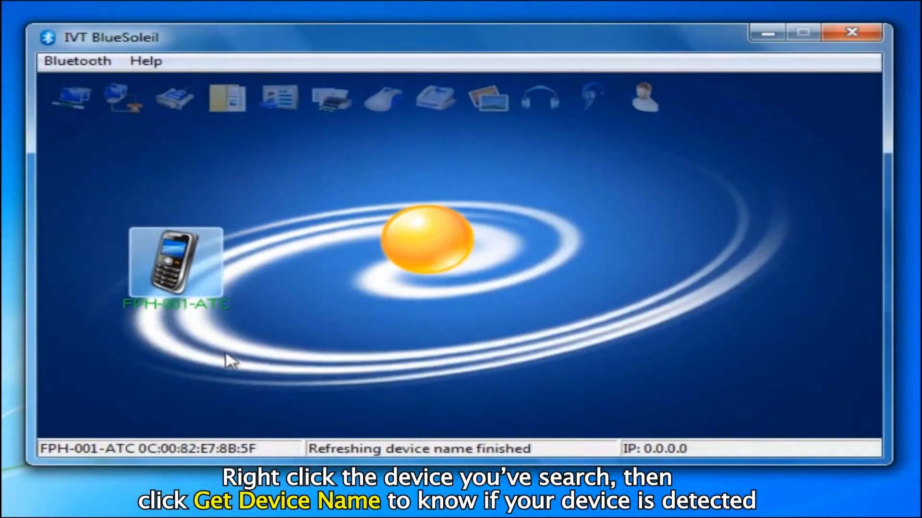
Start pairing with the FPH-001-ATC phone
left_click(210, 269)
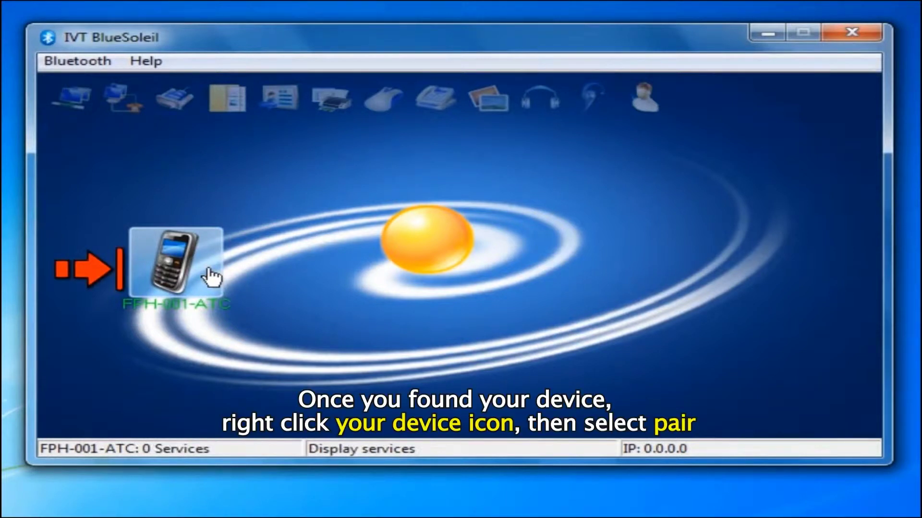
right_click(209, 276)
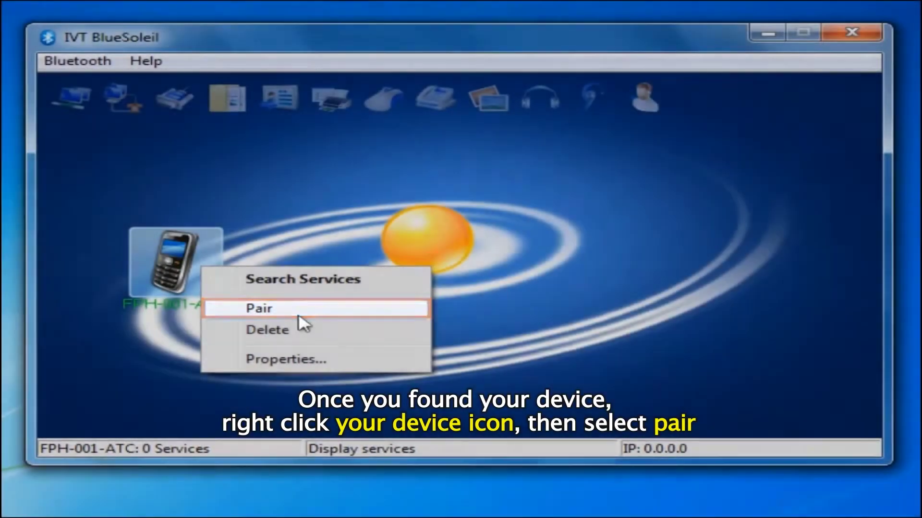
left_click(299, 314)
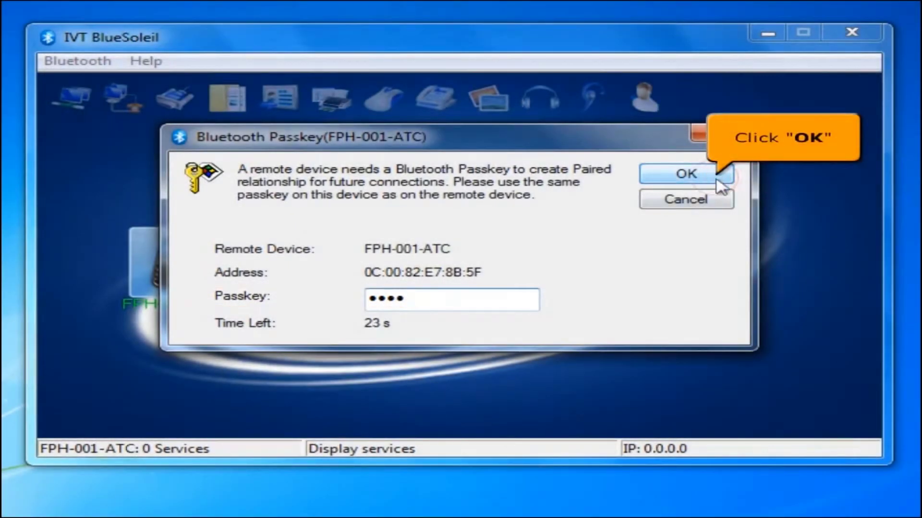
Confirm the matching passkey to finish pairing with FPH-001-ATC
left_click(717, 181)
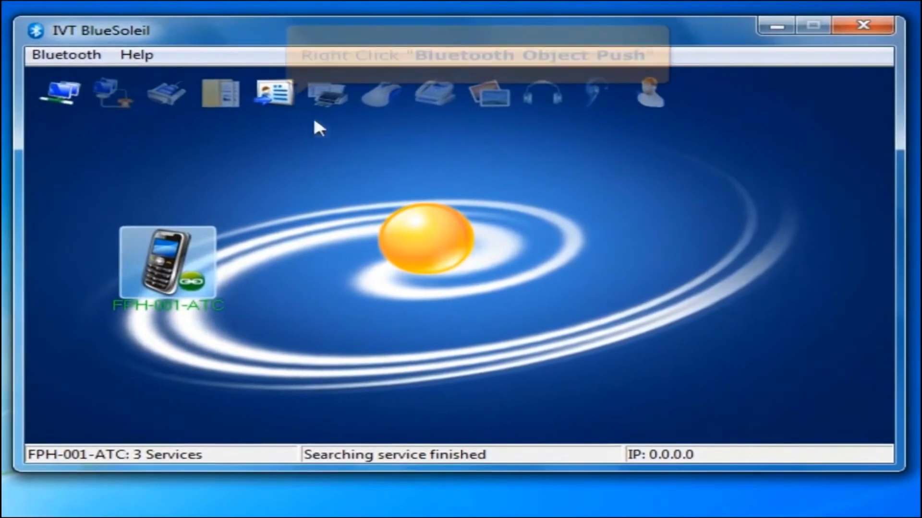
Send objects through the Object Push service, with the file filter set to All Files
right_click(282, 97)
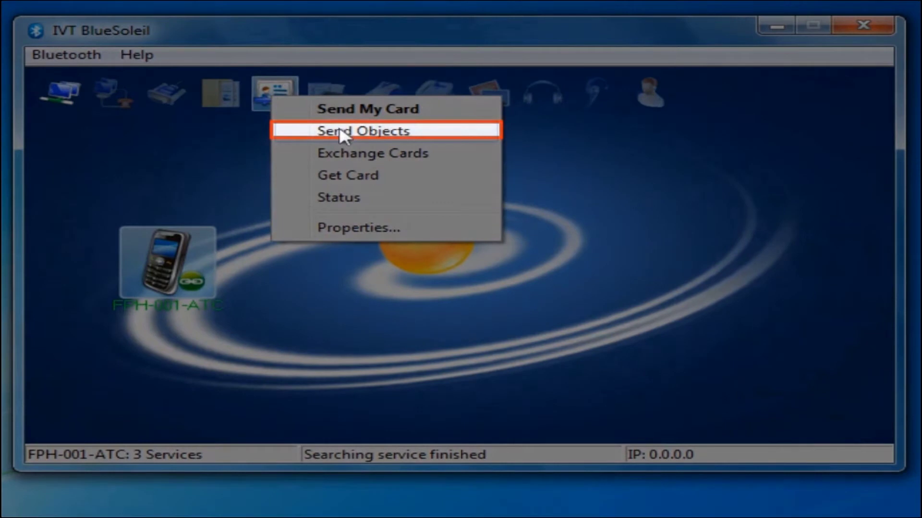
left_click(340, 131)
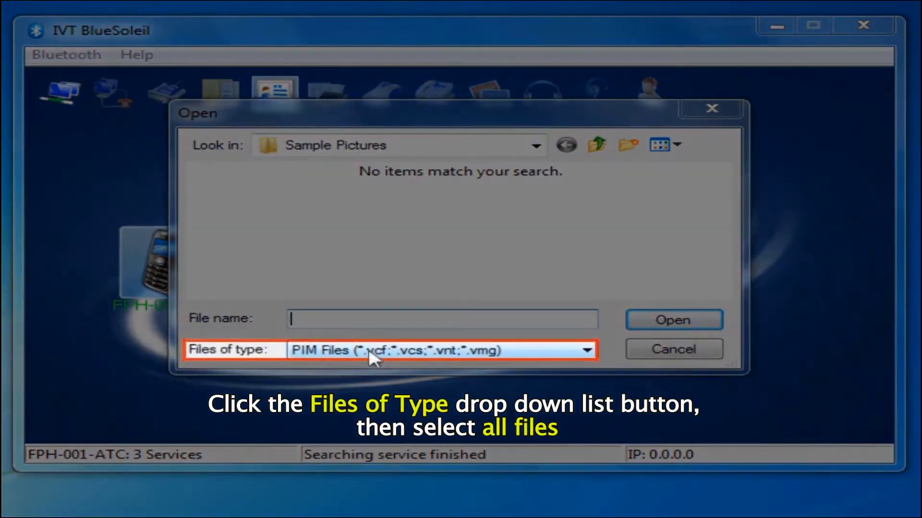
left_click(371, 357)
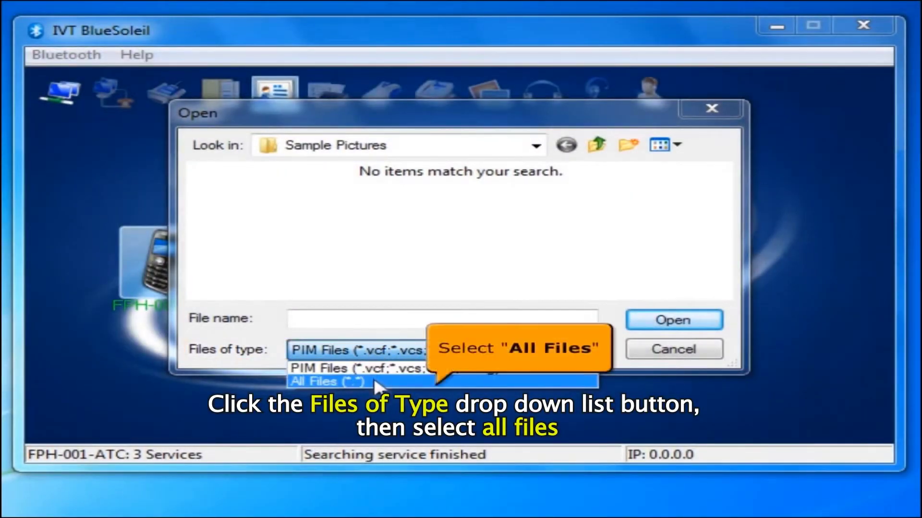
left_click(336, 381)
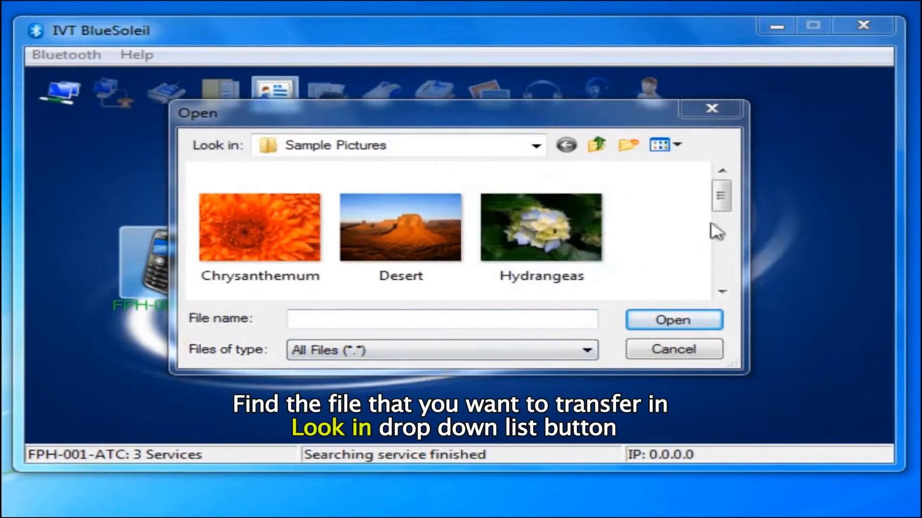
mouse_move(723, 201)
left_mouse_down()
mouse_move(729, 277)
mouse_move(723, 192)
left_mouse_up()
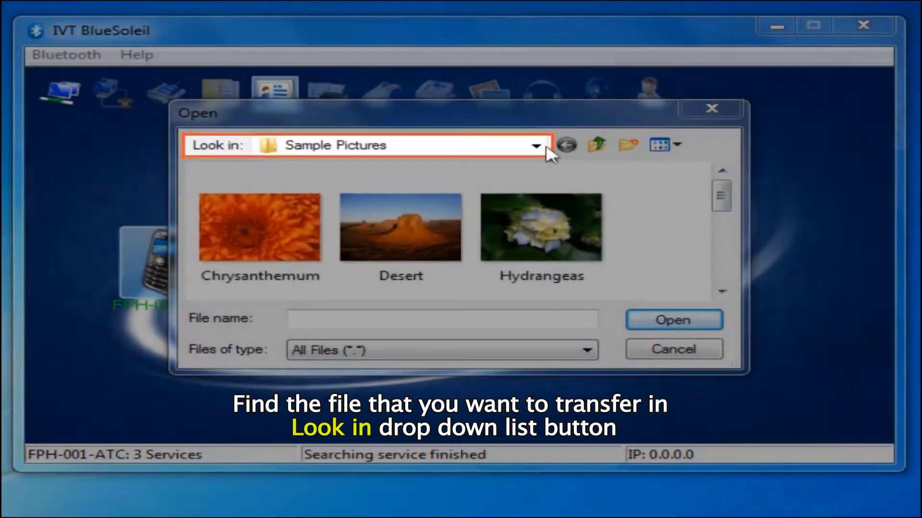
Pick logo.png from the Pictures folder to send it to the phone
left_click(536, 146)
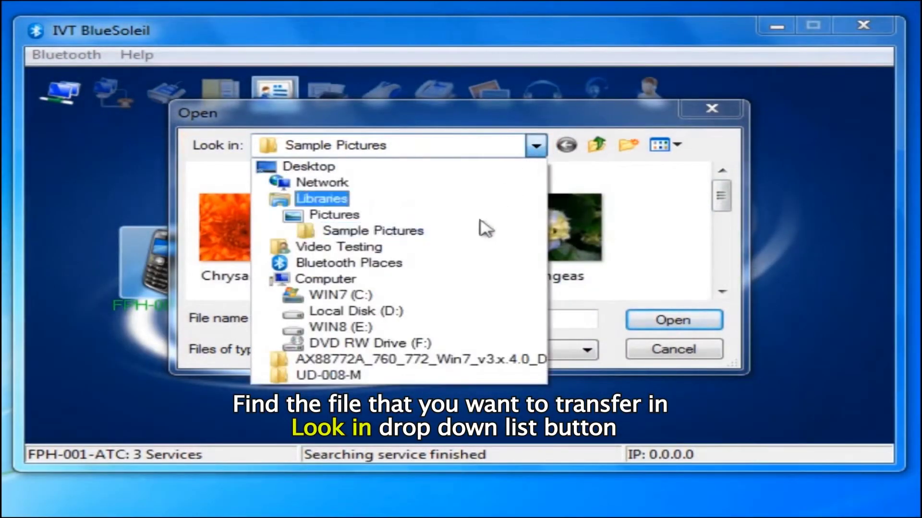
left_click(318, 220)
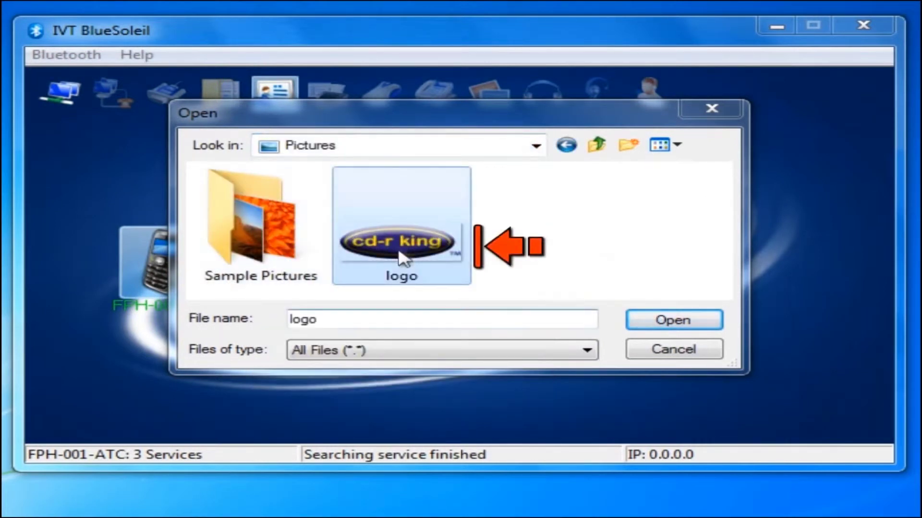
left_click(641, 325)
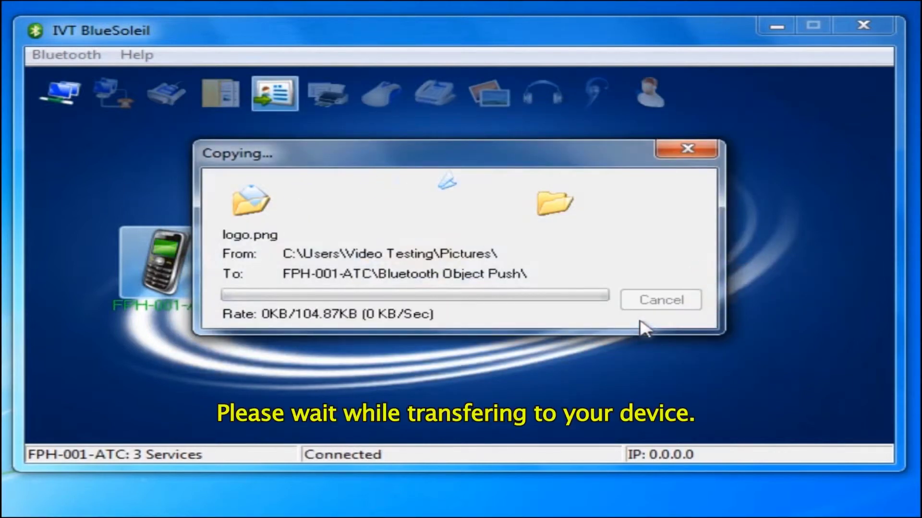